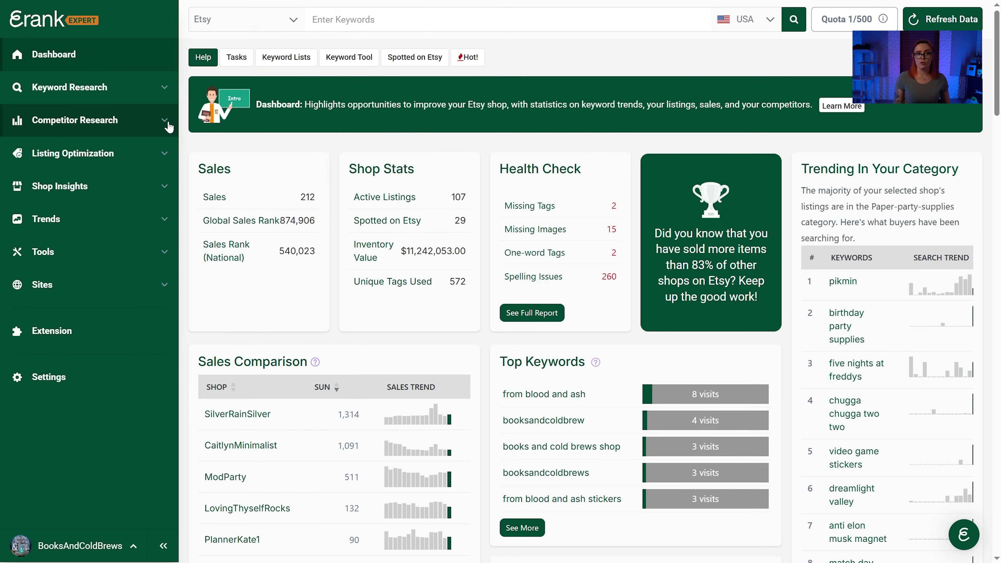
Expand the Competitor Research and Shop Insights tool lists, then view the Listing Change Tracker panel
click(169, 127)
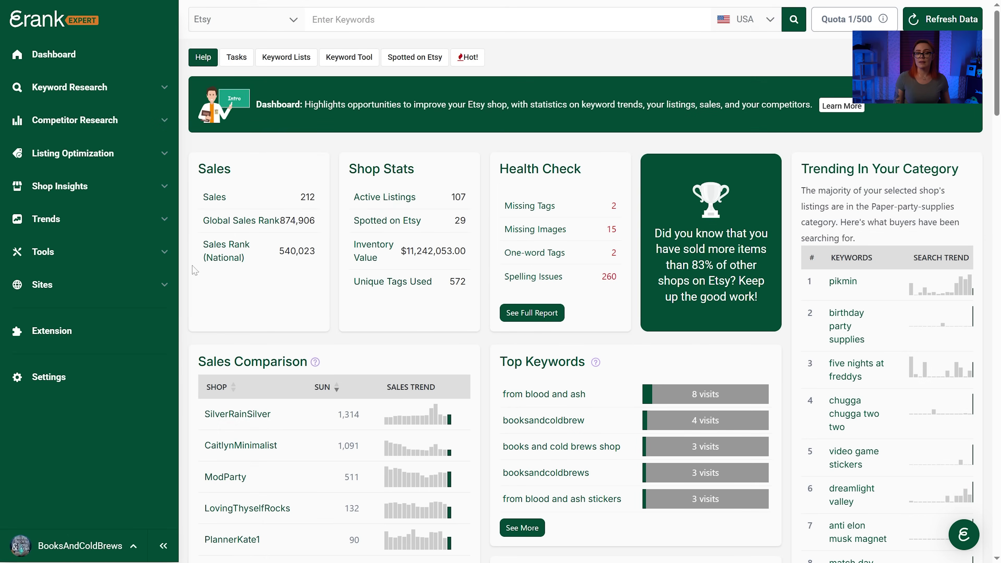
click(164, 189)
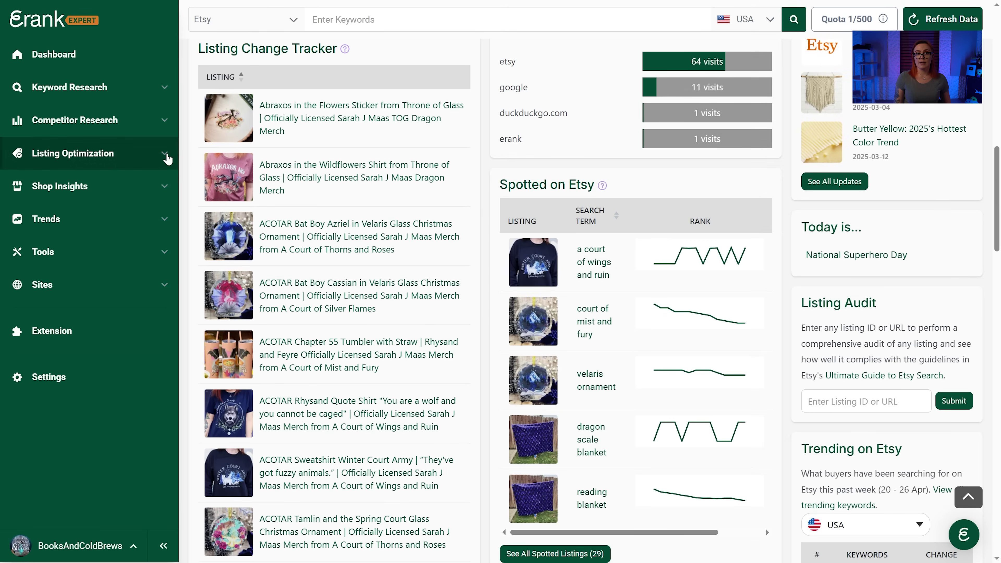
Track changes for the Abraxos in the Flowers Sticker listing under Listing Optimization > Changes
click(167, 157)
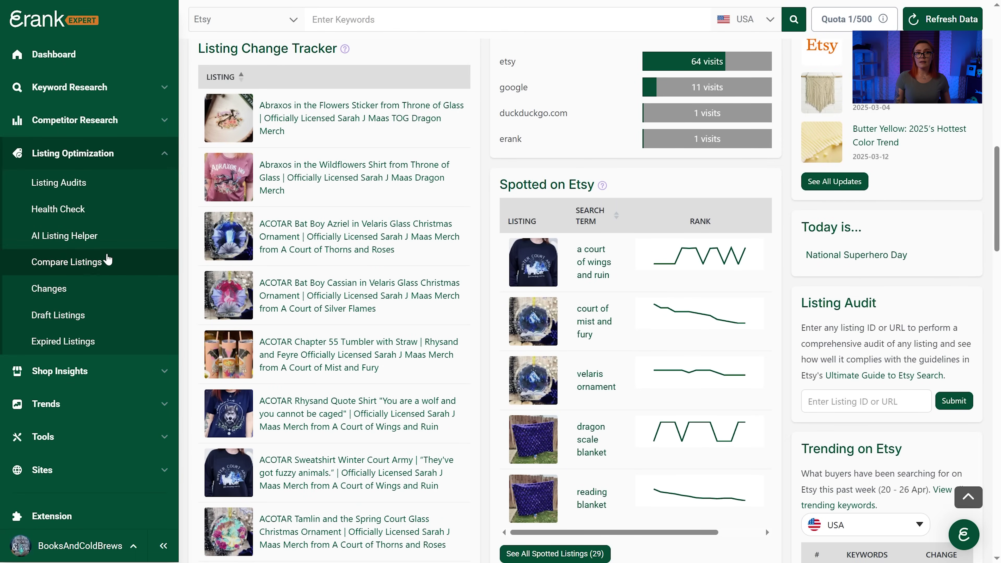
click(81, 290)
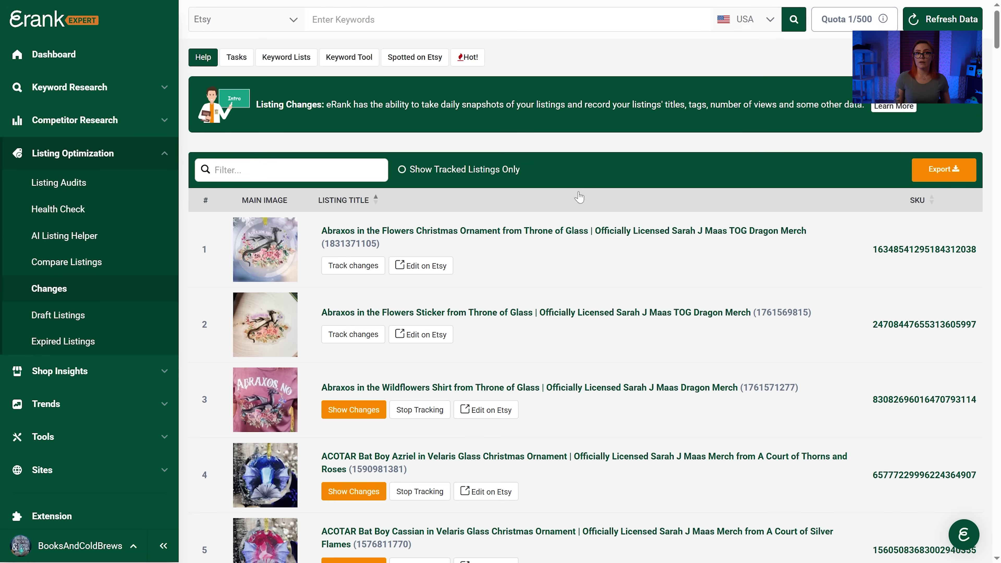
click(349, 341)
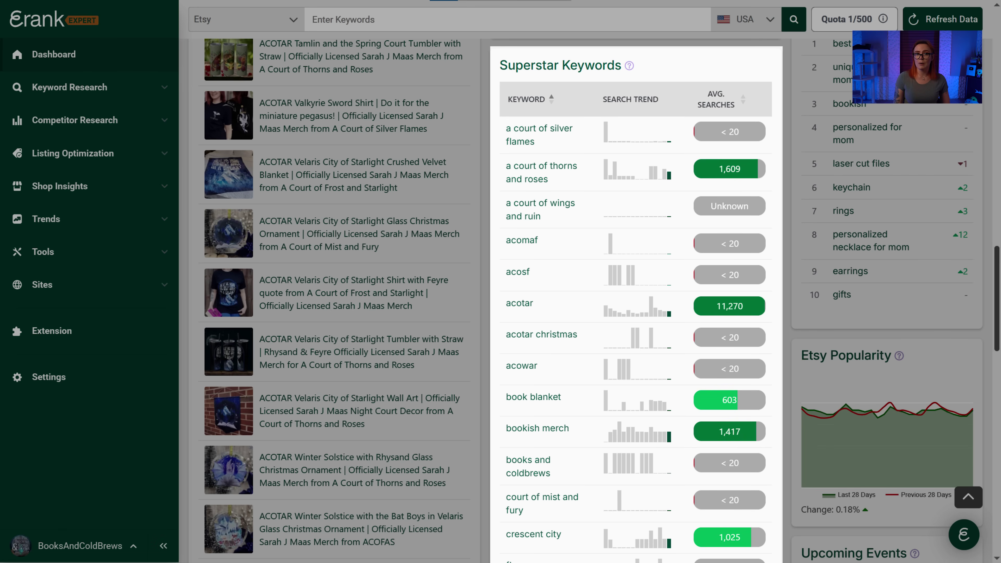
Scroll to the Spotted on Etsy panel and launch the support chat from the bottom-right launcher
scroll(591, 300, down, 10)
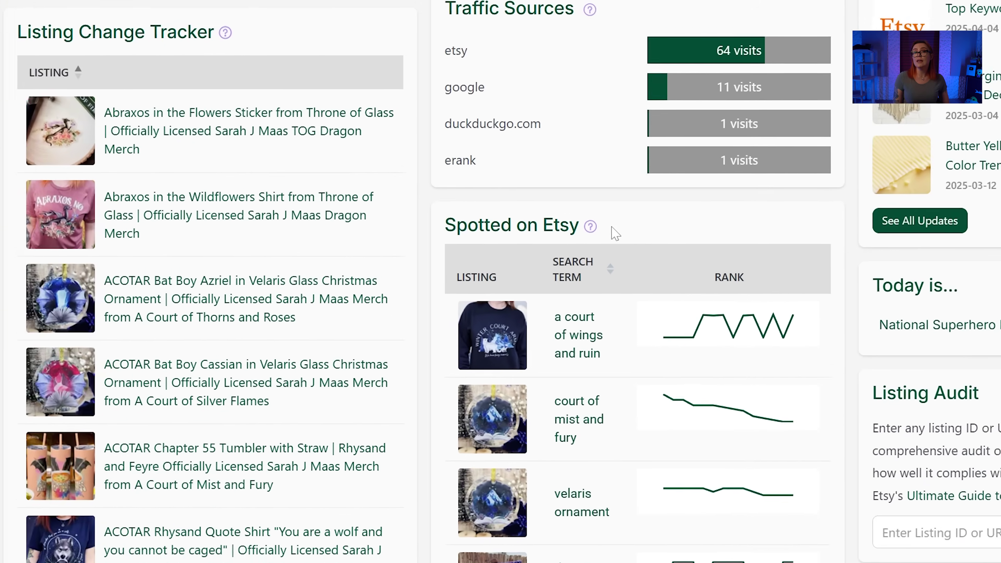
mouse_move(601, 237)
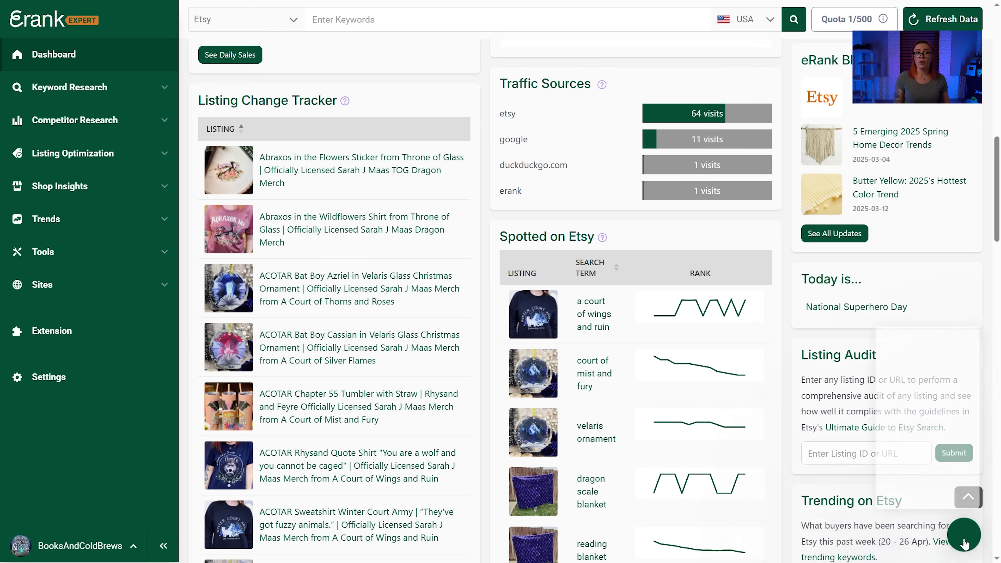
click(964, 540)
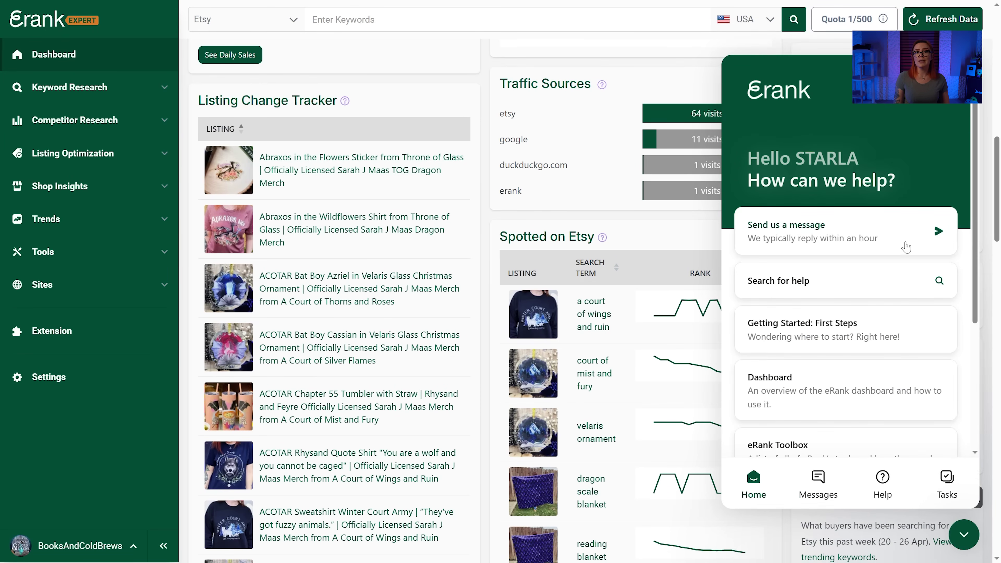
Read through the Getting Started: First Steps article in the help panel
click(817, 348)
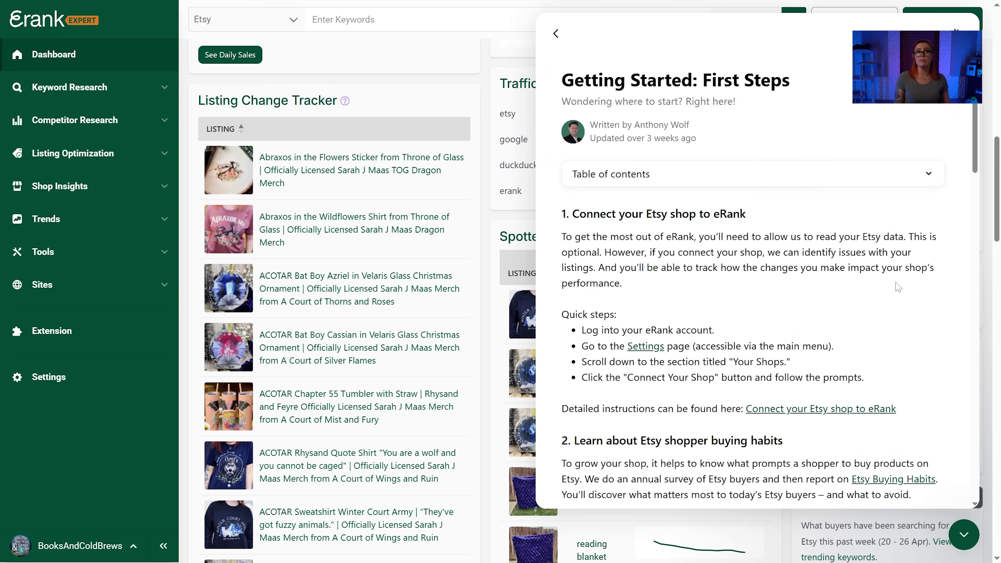
scroll(897, 287, down, 5)
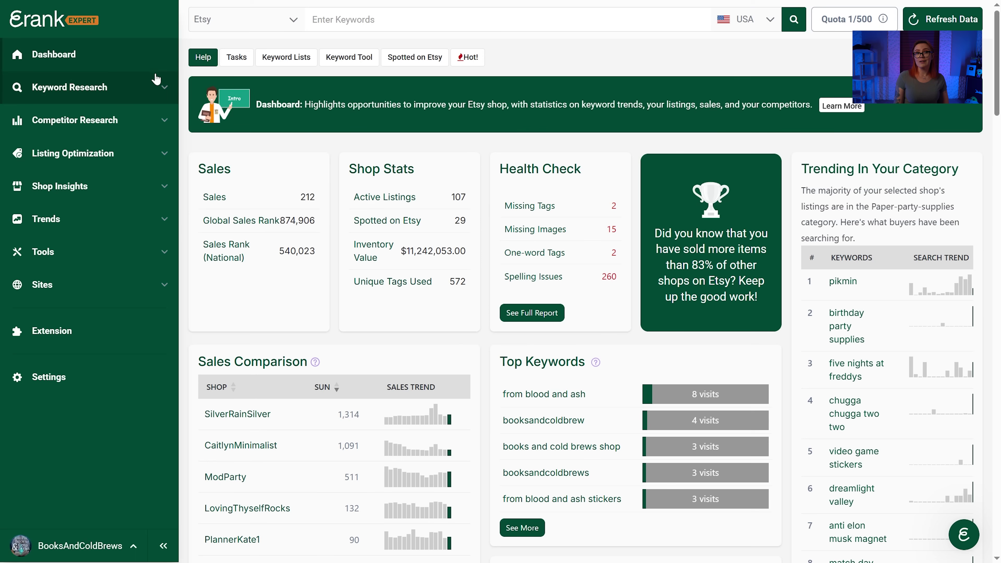
Search the Keyword Tool for BLANKET on Etsy in the USA
click(155, 85)
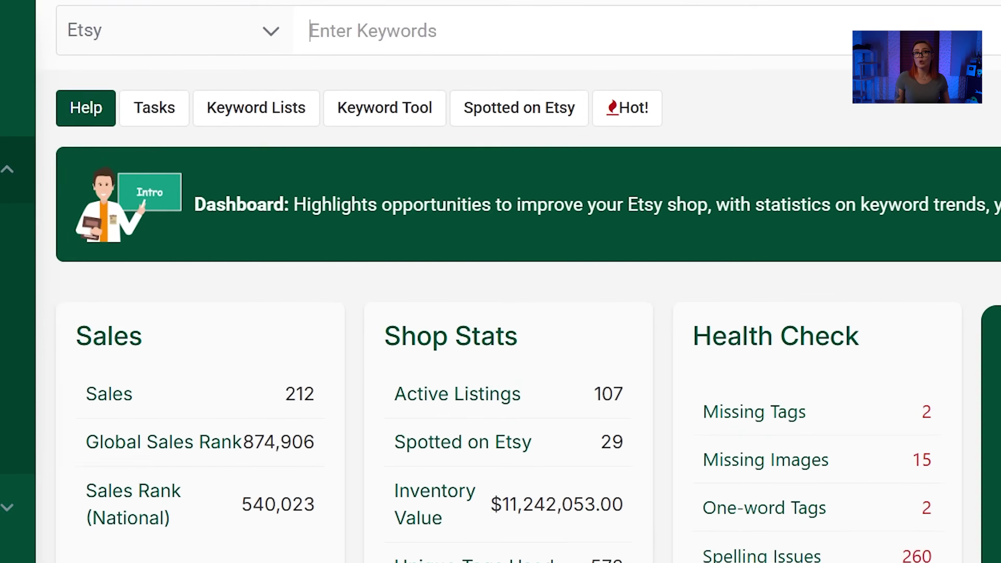
text(BLANKET)
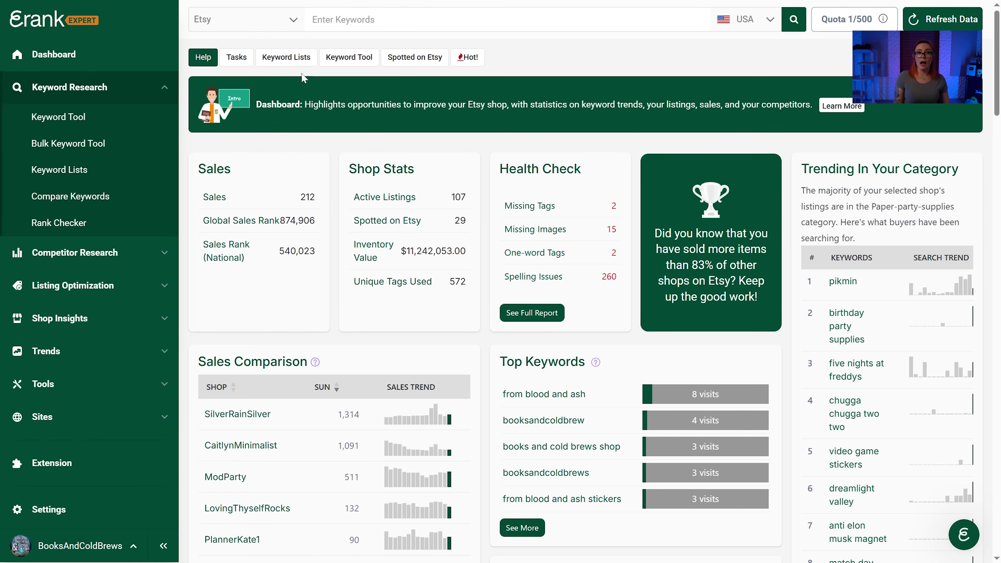
text(BLANKET)
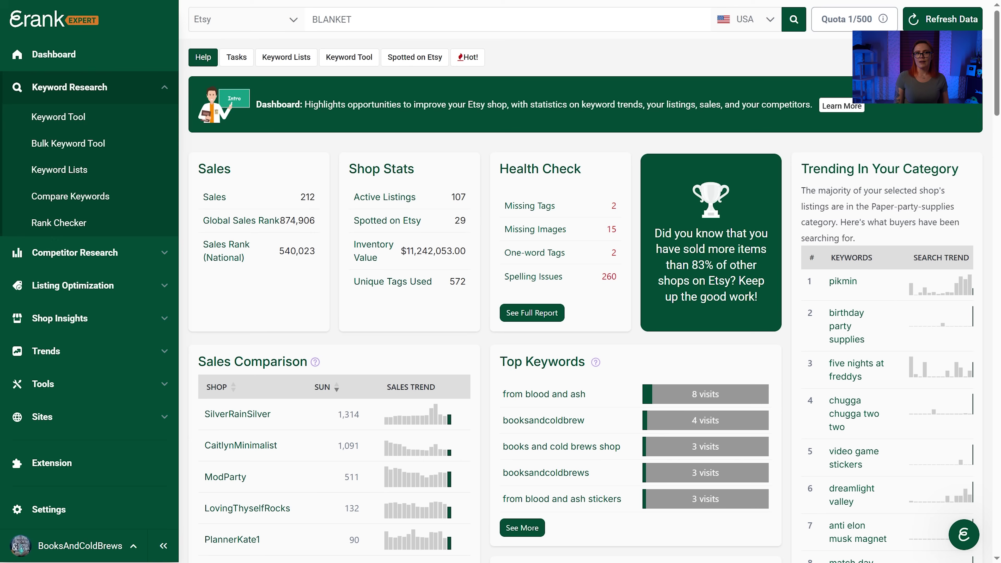
click(793, 19)
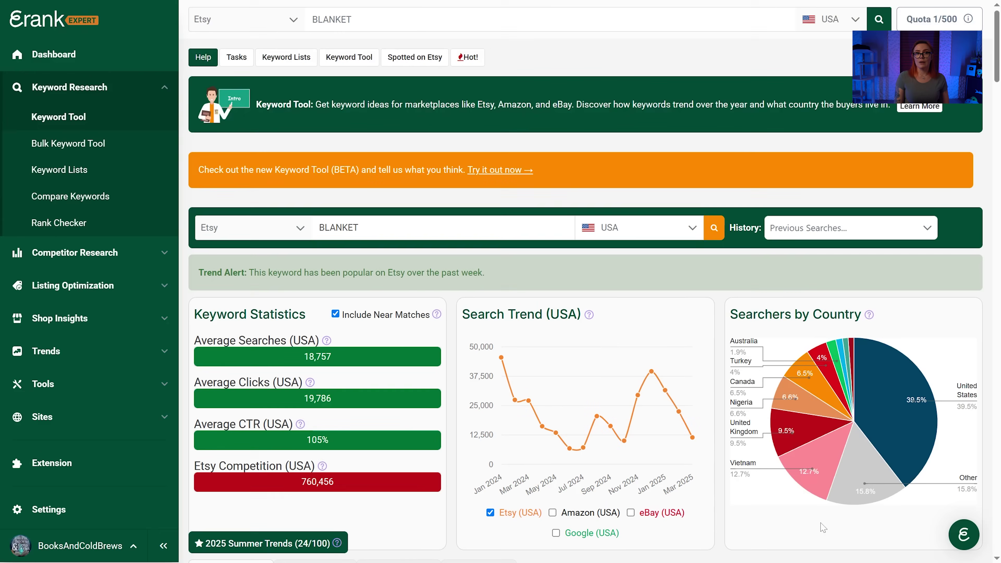
Inspect the BLANKET search trend points and scroll down to the Keyword Ideas table
mouse_move(651, 371)
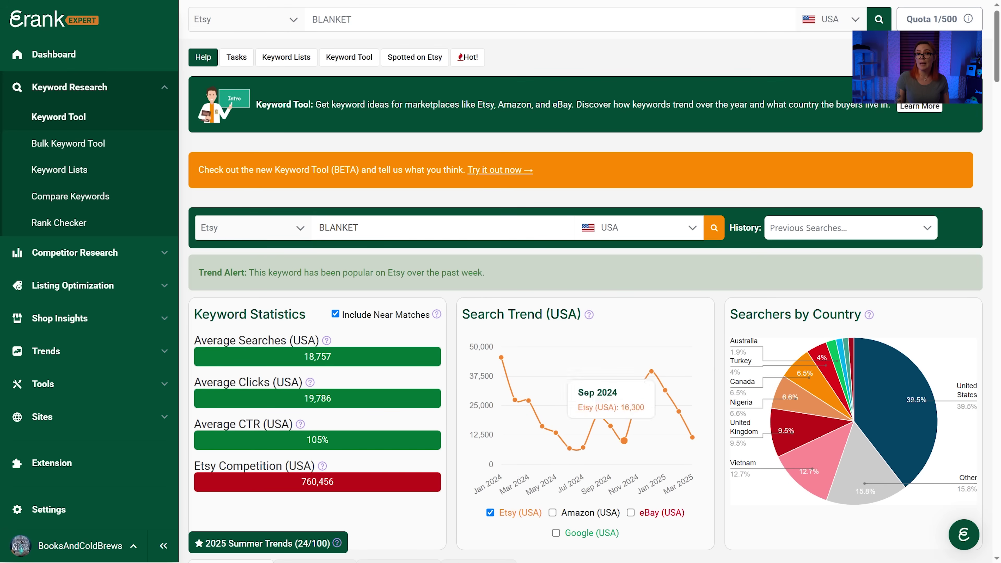
mouse_move(569, 448)
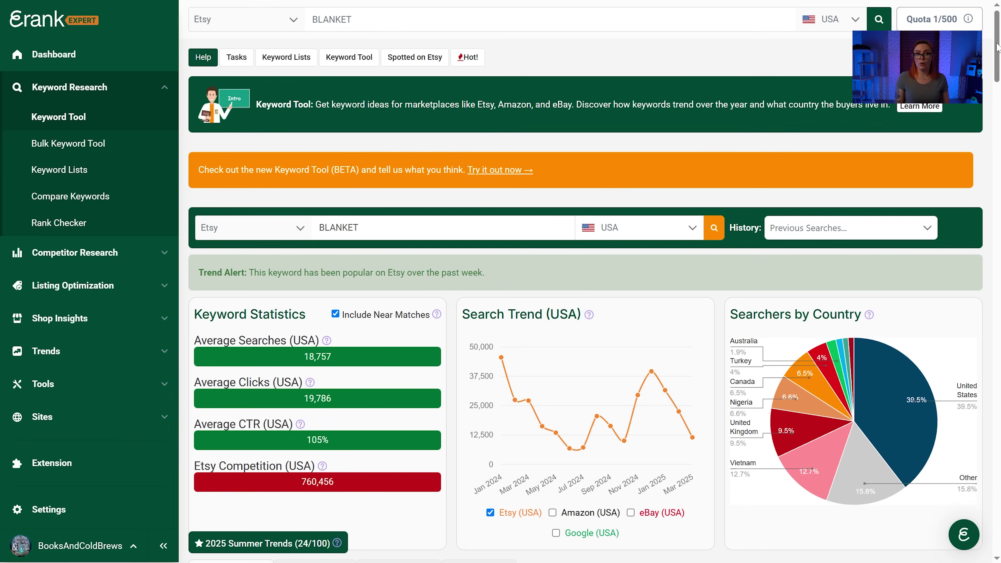
drag(997, 48, 999, 118)
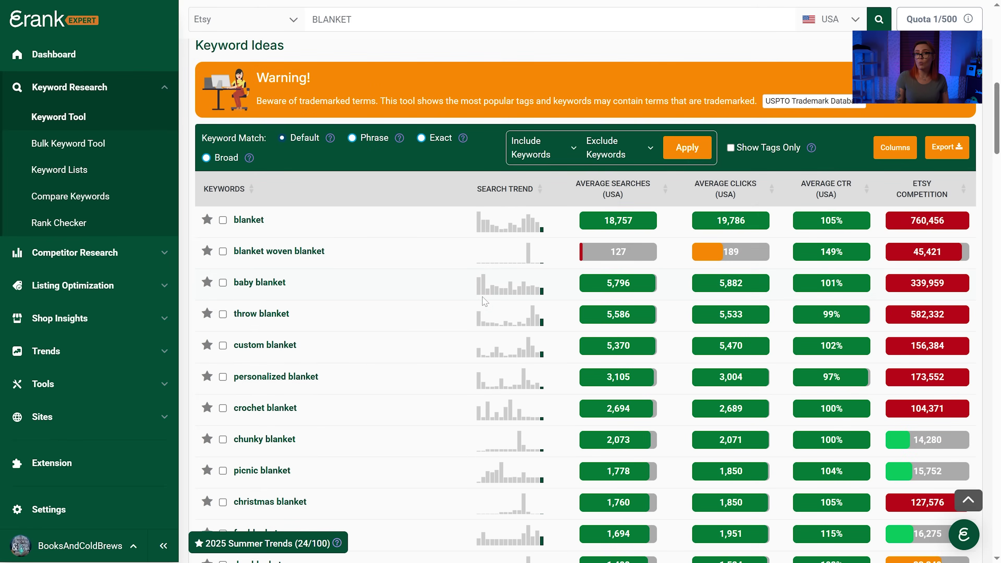
Star the throw blanket keyword idea (5,586 searches) as a favourite
mouse_move(484, 298)
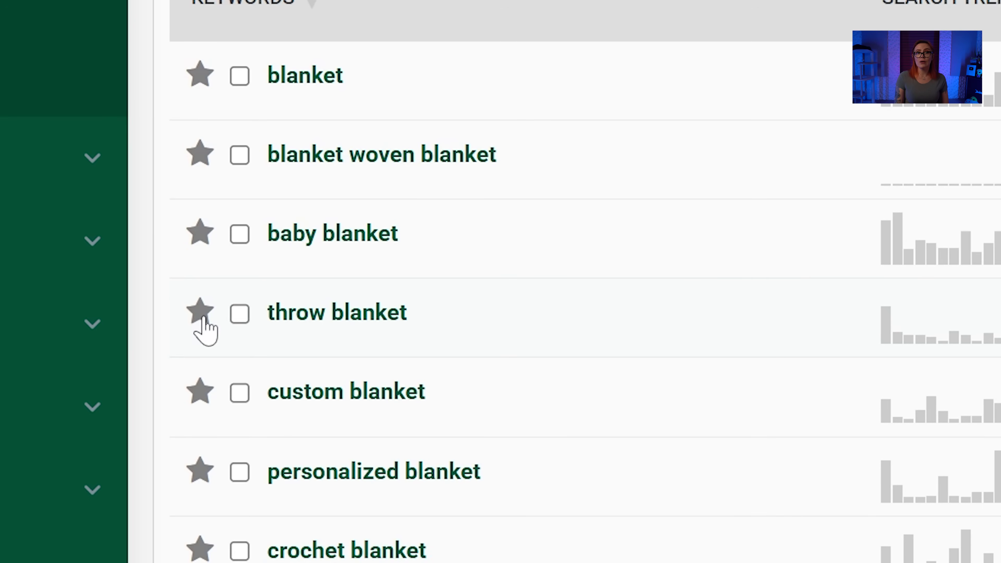
click(201, 315)
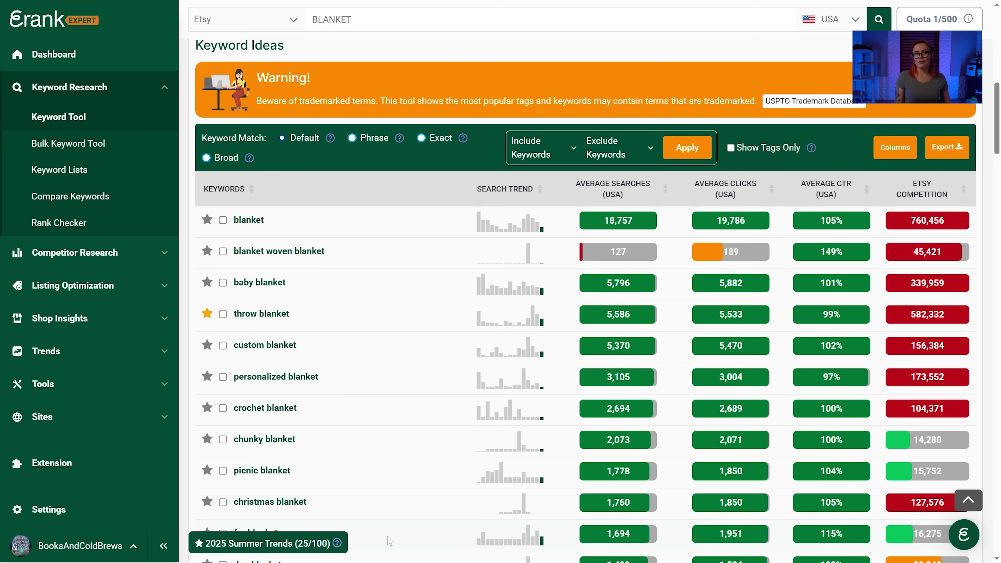
Open the Keyword List panel from the '2025 Summer Trends (25/100)' bar
click(328, 544)
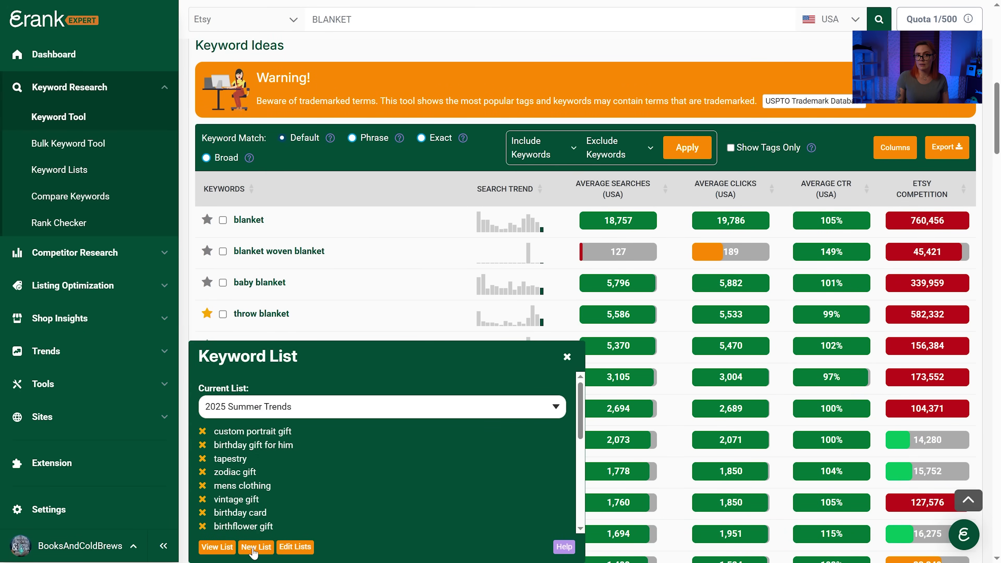
Create and save a new keyword list named 2025
click(254, 550)
click(276, 436)
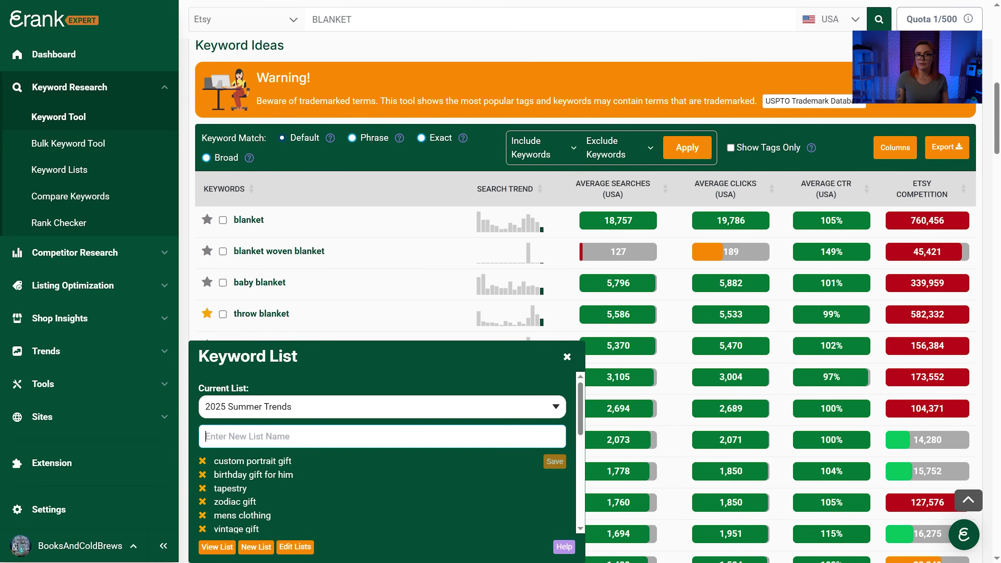
text(2025)
click(553, 461)
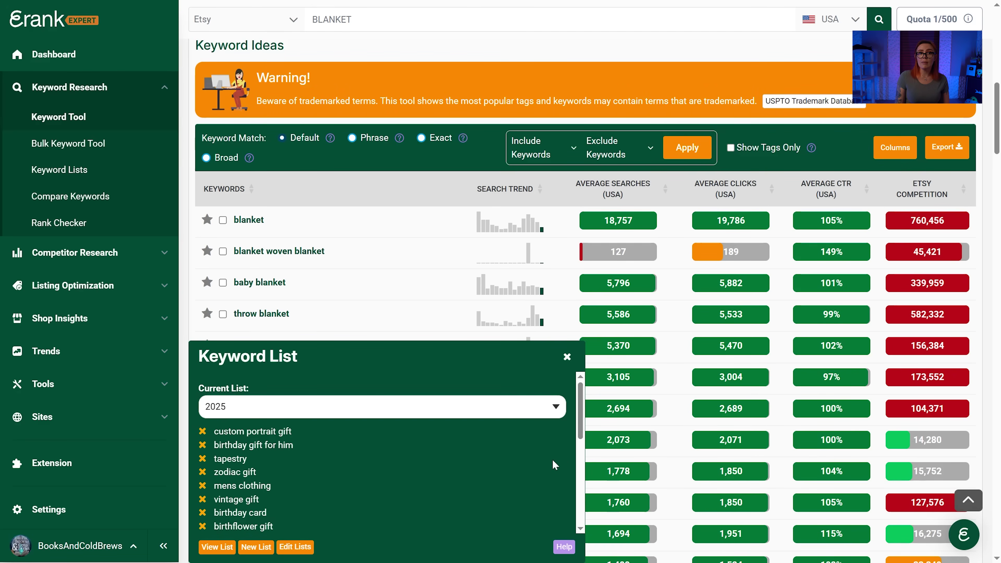
Add blanket, blanket woven blanket, baby blanket and throw blanket to the 2025 list
click(207, 219)
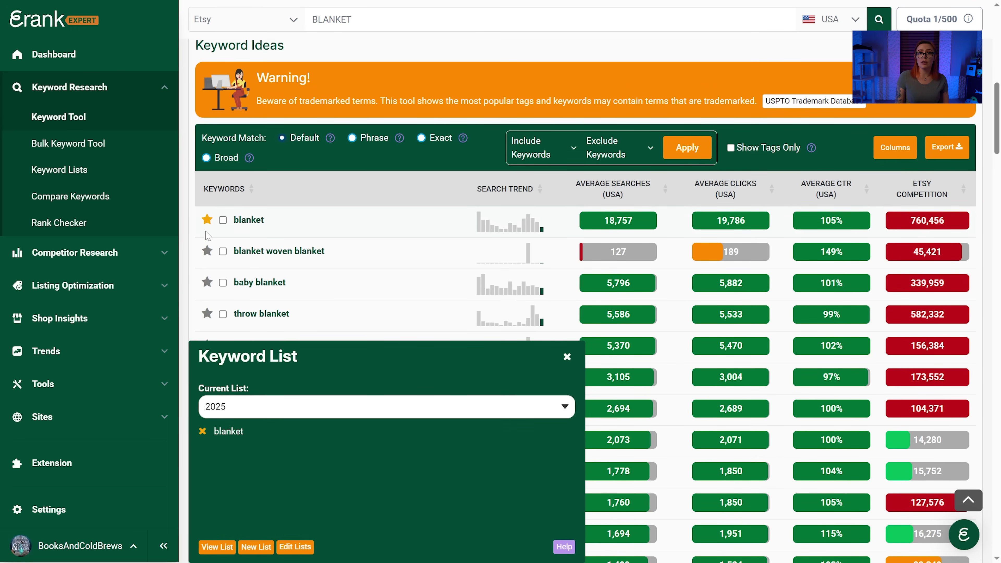
click(207, 251)
click(207, 283)
click(207, 314)
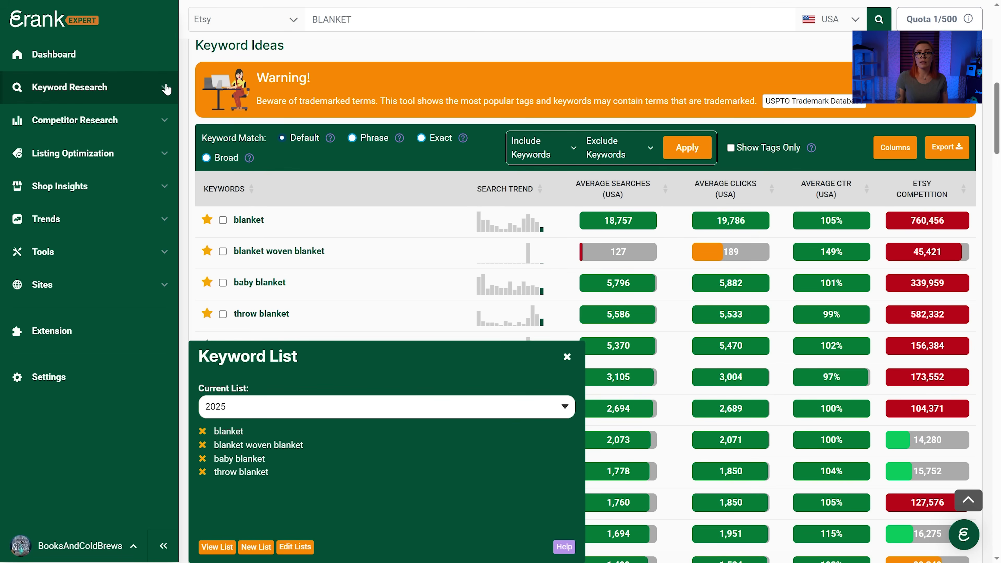
click(166, 89)
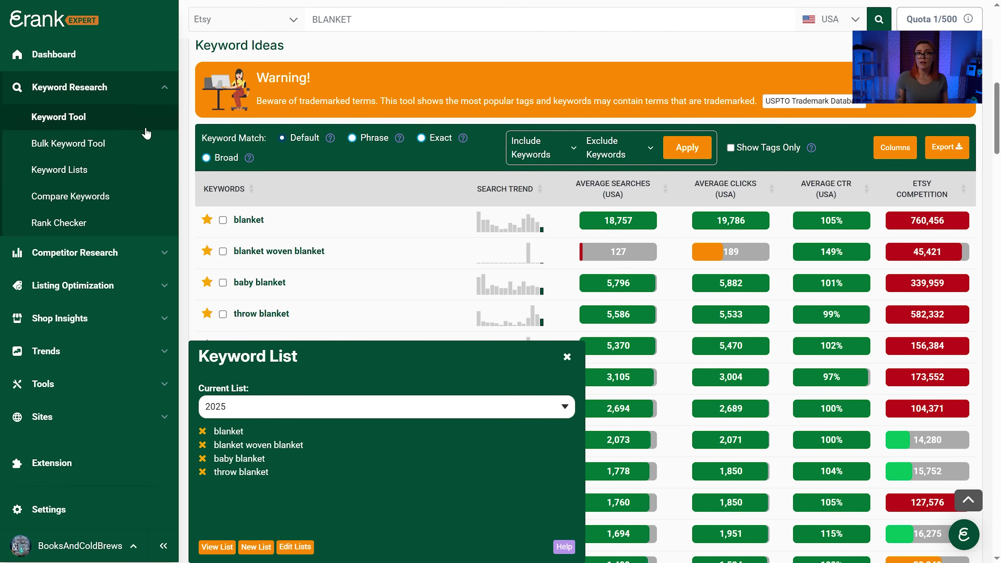
Open the 2025 list on the Keyword Lists page to review its four blanket keywords' stats
click(80, 181)
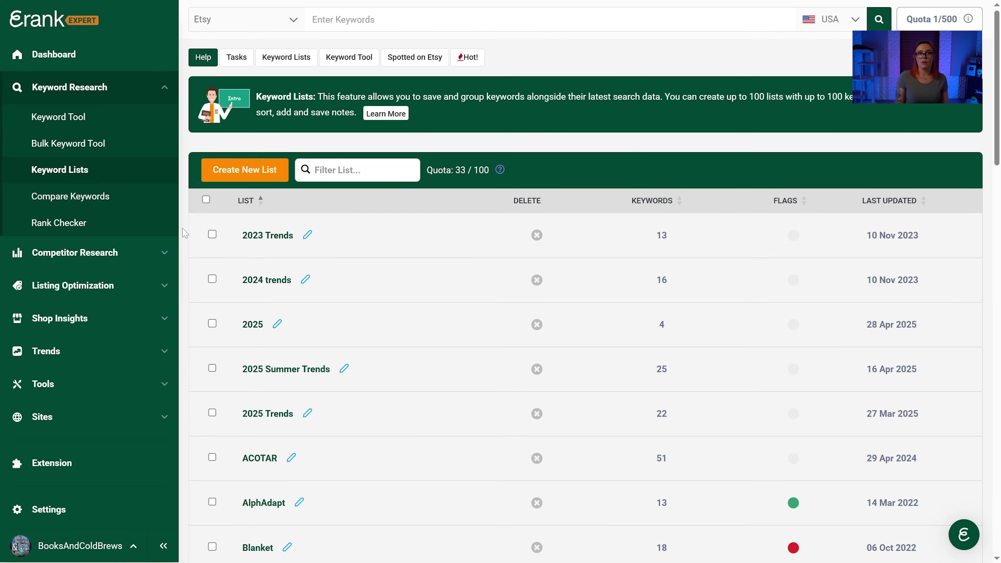
click(252, 324)
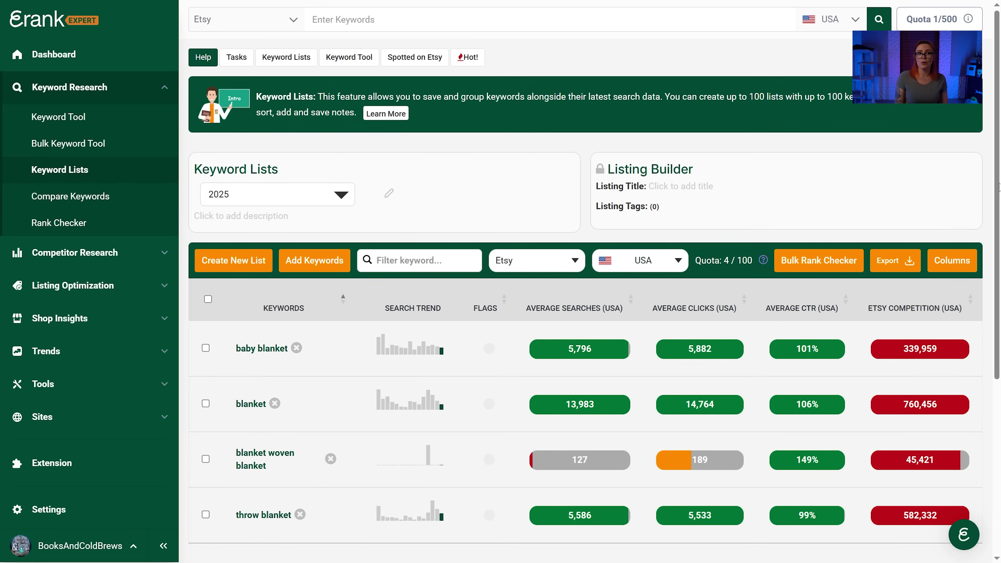
scroll(999, 185, down, 1)
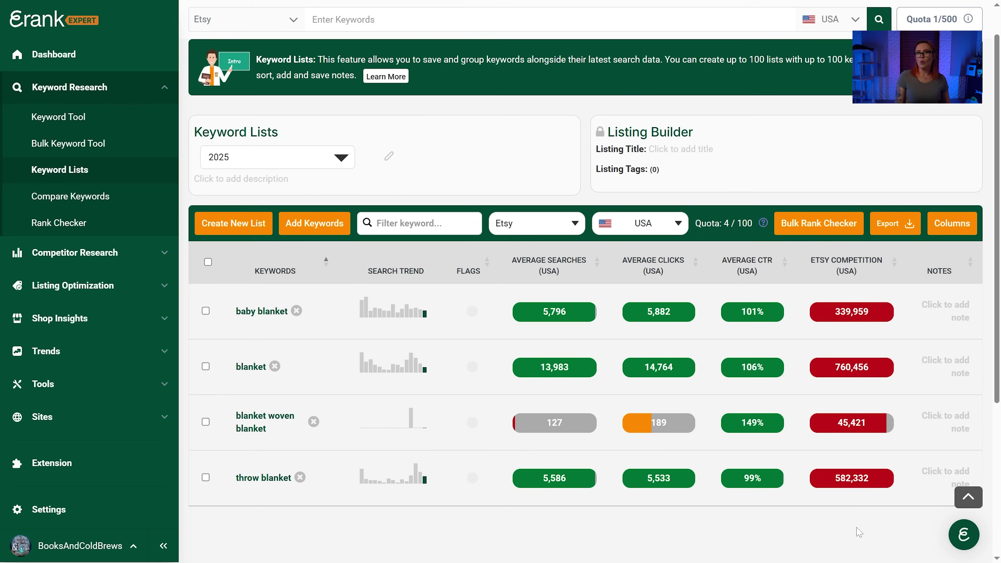
Save the note 'USED IN LISTING' in the baby blanket keyword's Notes cell
click(945, 311)
text(USED IN LISTING)
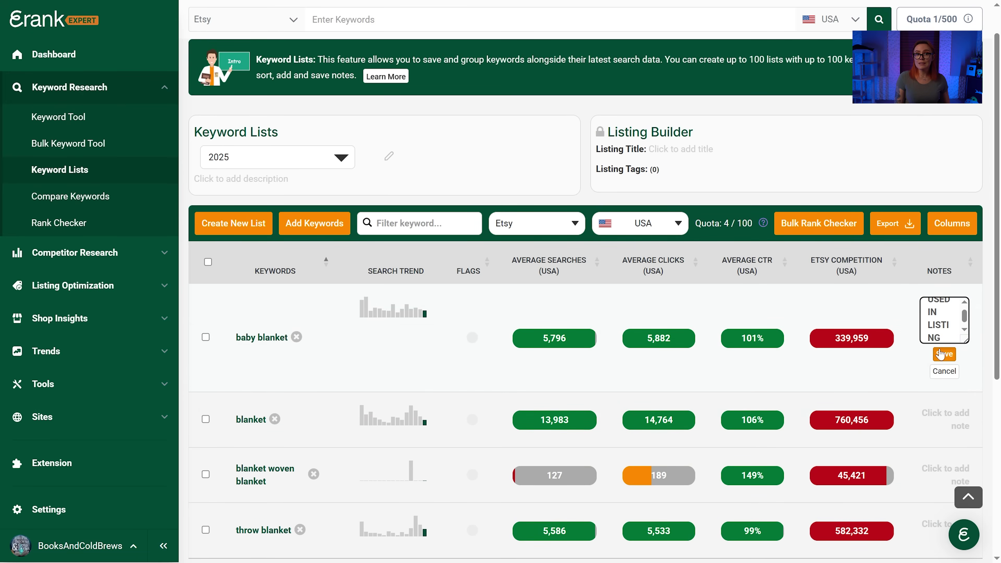
click(943, 354)
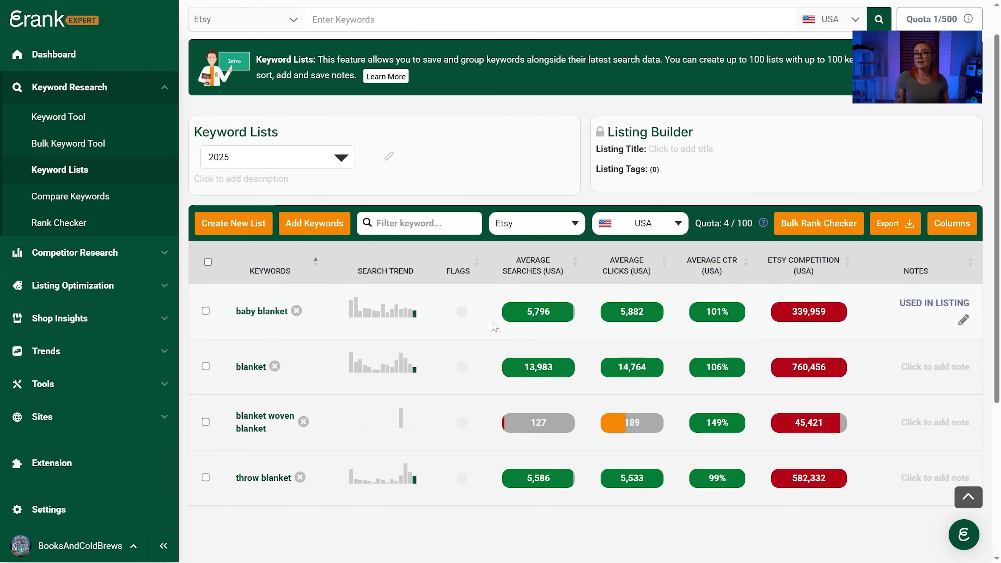
click(461, 311)
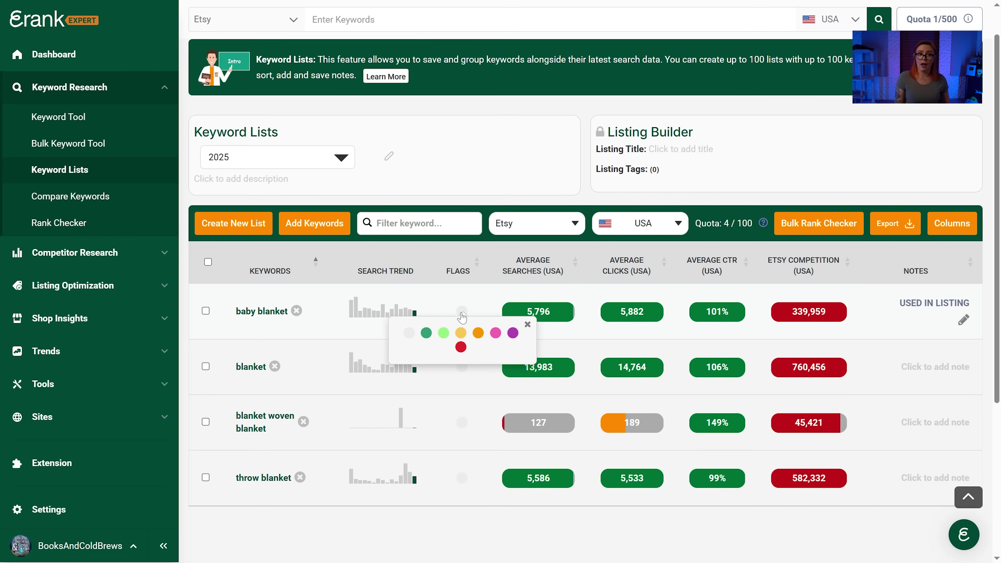
Set the Flags colours: dark green for baby blanket, red for blanket, purple for blanket woven blanket
click(424, 332)
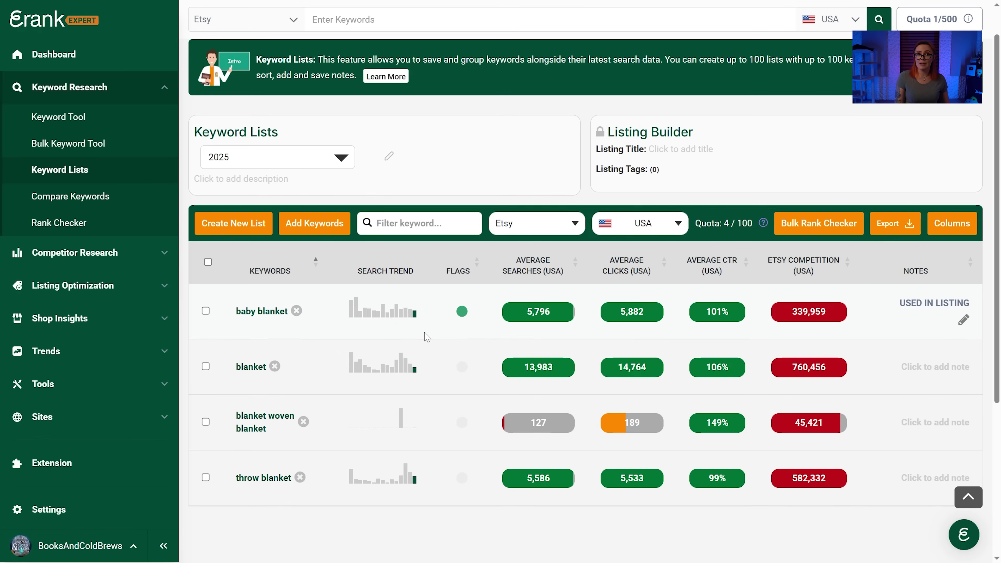
click(462, 367)
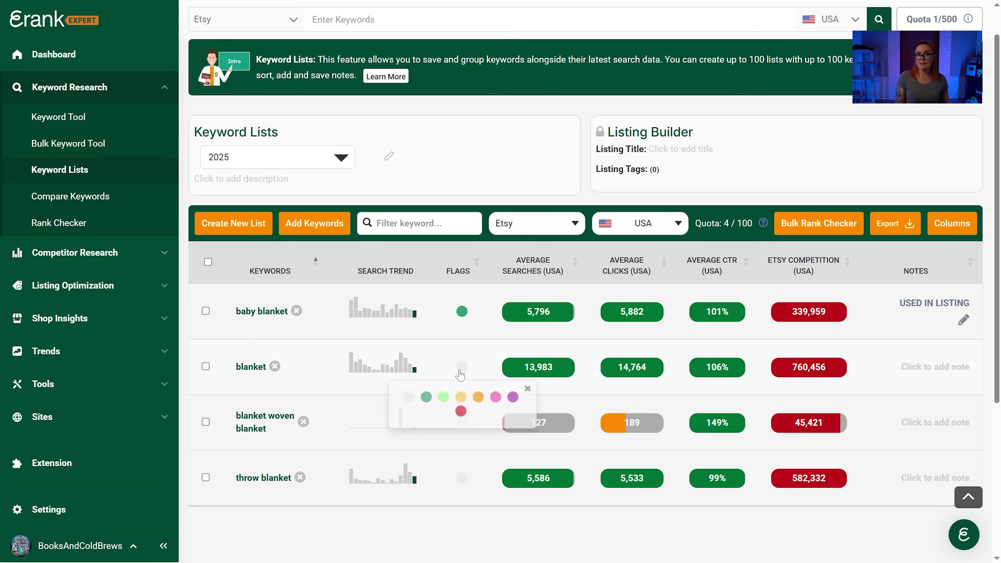
click(461, 403)
click(462, 422)
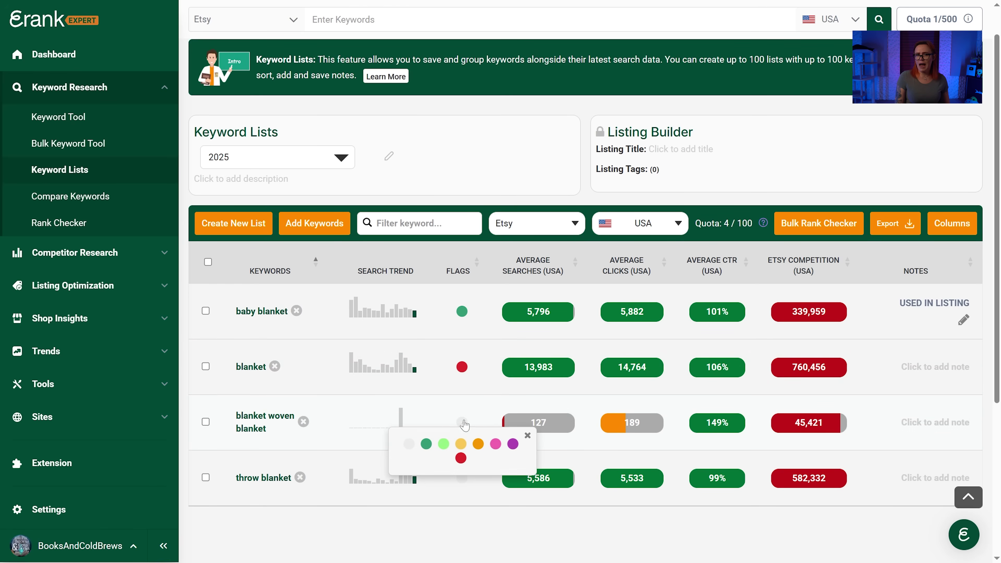
click(512, 444)
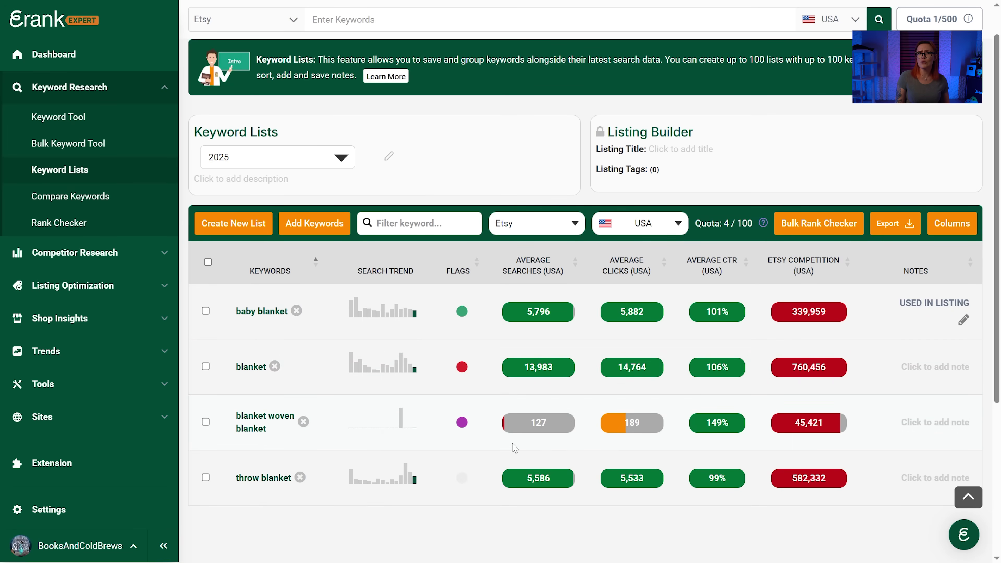